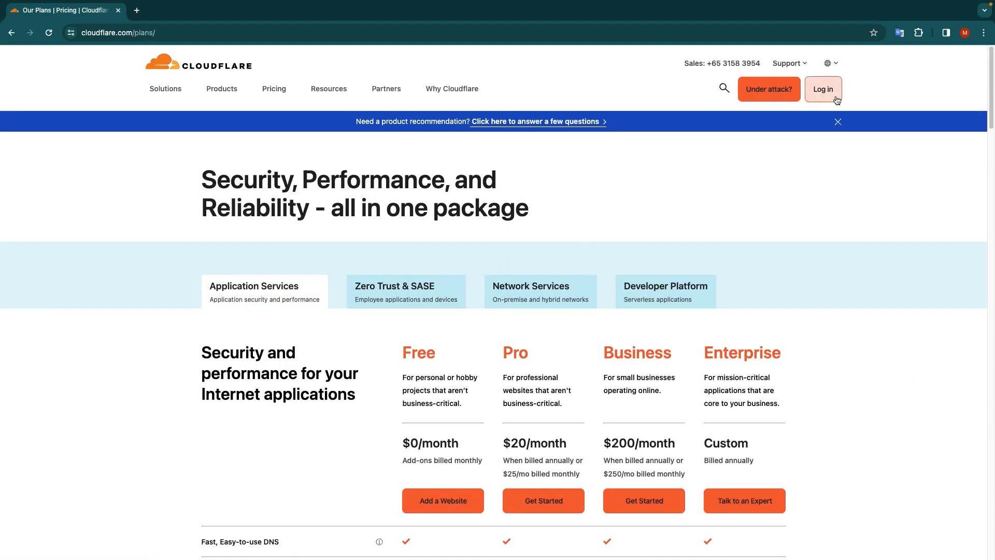
- Sign up for a new Cloudflare account, filling in the account holder's e-mail address
{"action": "left_click", "coordinate": [829, 91]}
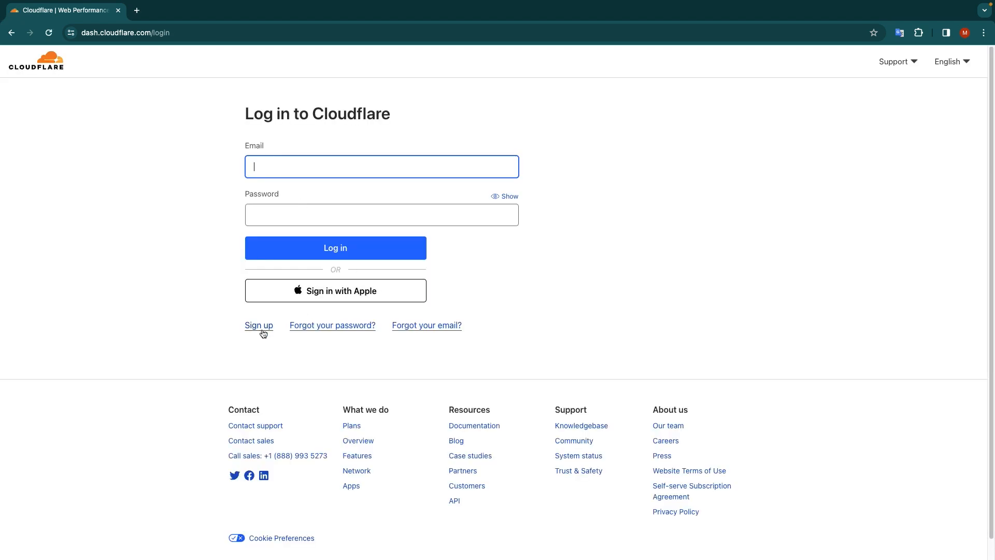
{"action": "left_click", "coordinate": [260, 326]}
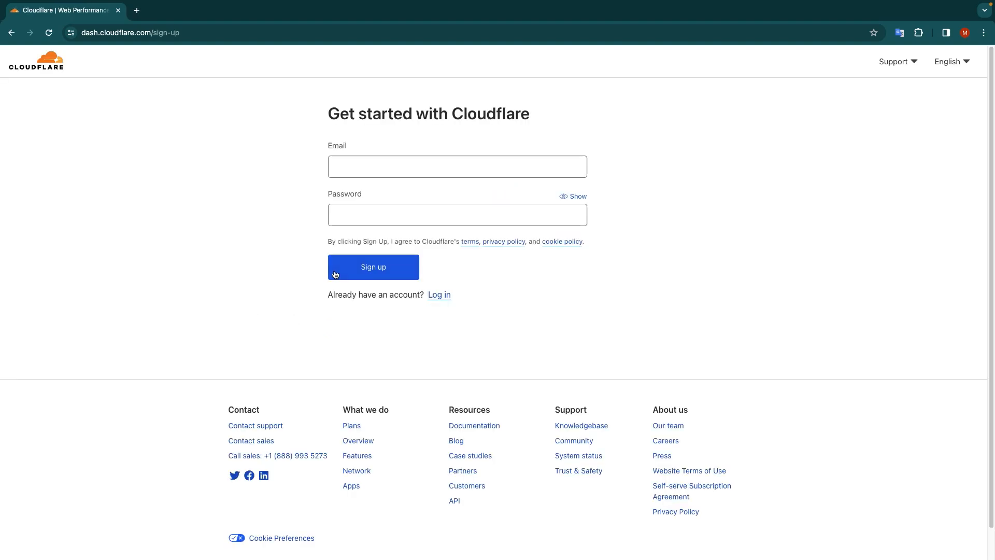
{"action": "left_click", "coordinate": [352, 170]}
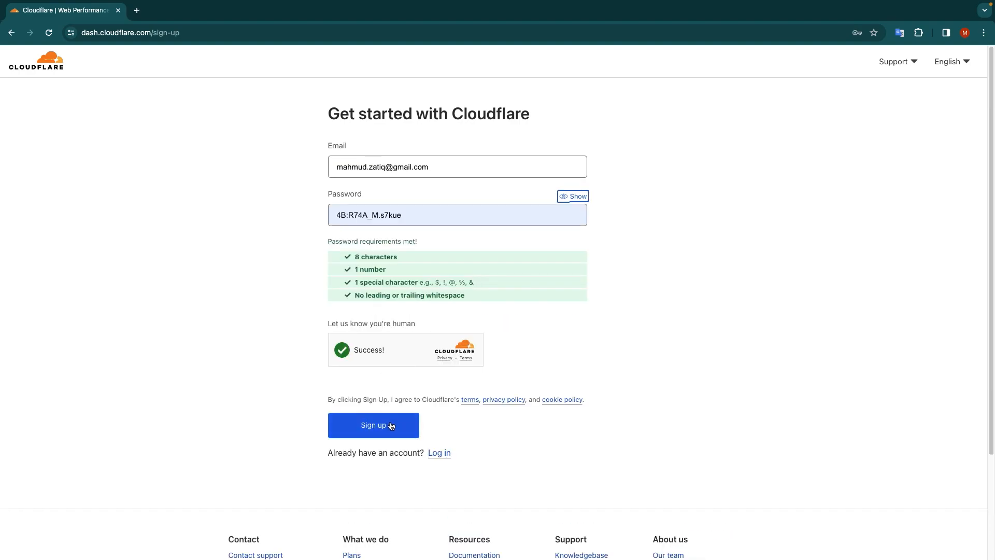
{"action": "left_click", "coordinate": [382, 426]}
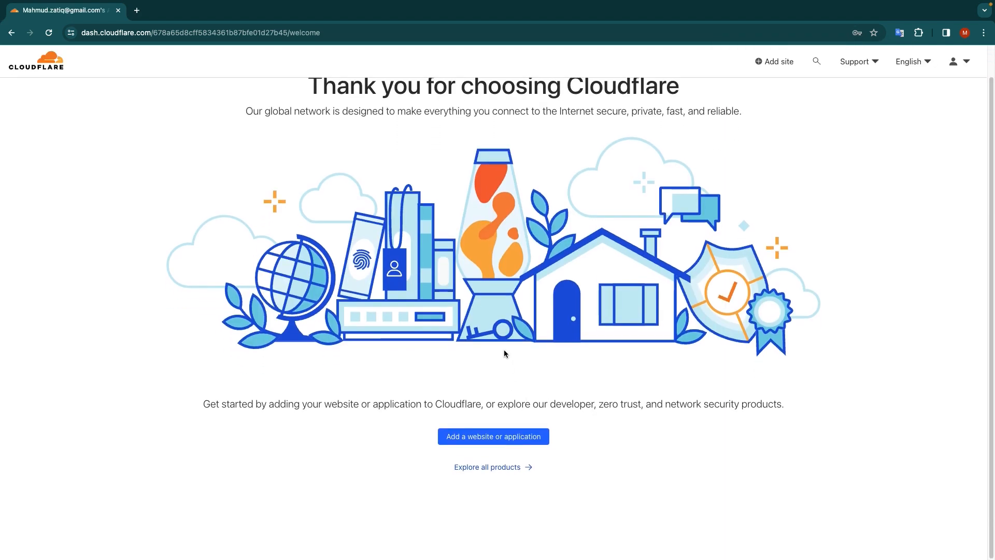
- Add the website easykoro.com to the account and continue to plan selection
{"action": "scroll", "coordinate": [555, 290], "scroll_direction": "down", "scroll_amount": 1}
{"action": "left_click", "coordinate": [507, 440]}
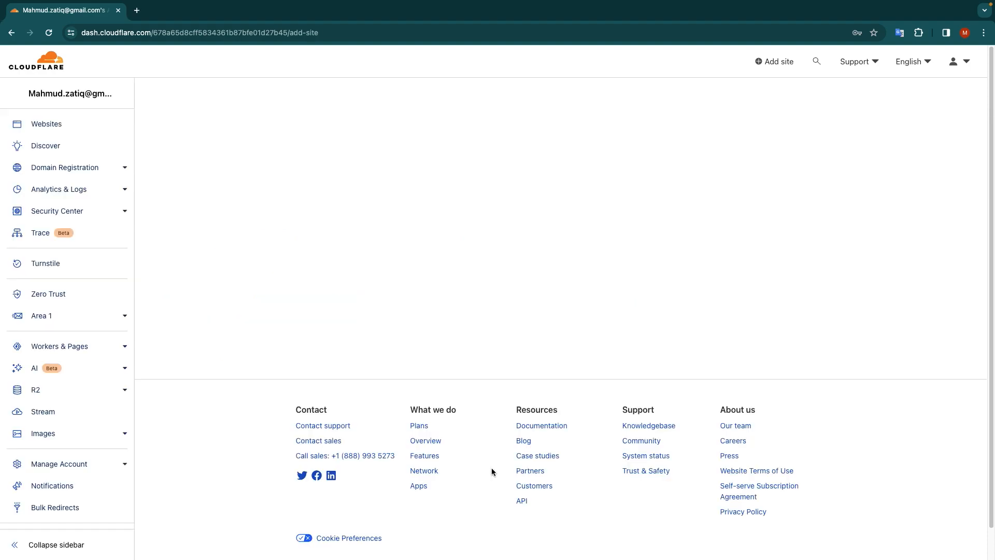
{"action": "left_click", "coordinate": [284, 209]}
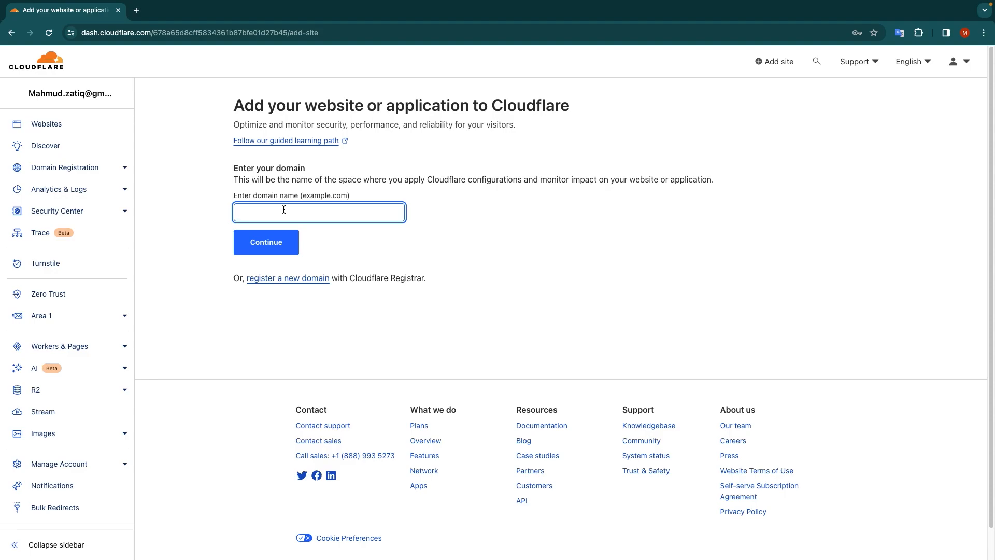
{"action": "type", "text": "easykoro.com"}
{"action": "left_click", "coordinate": [267, 241]}
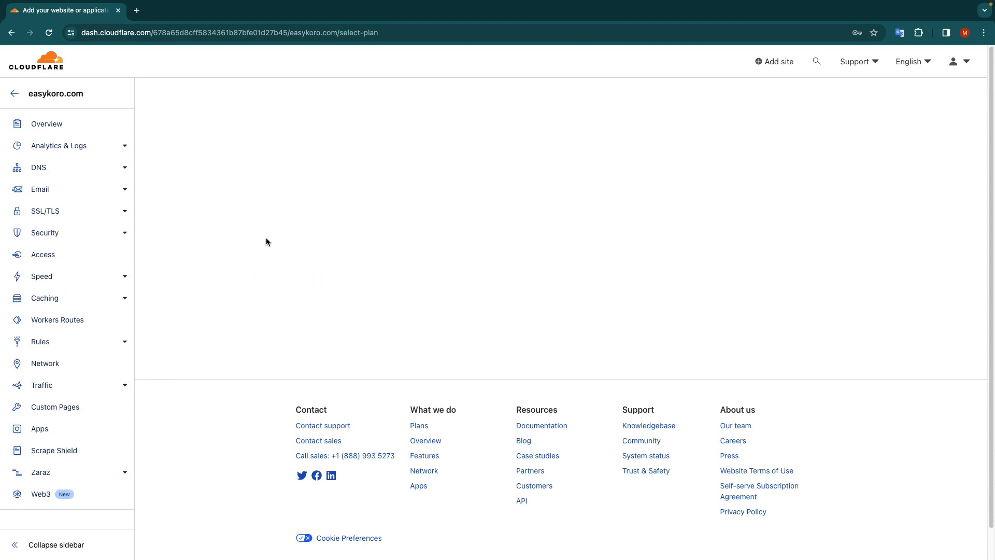
- Select the Free $0 plan for easykoro.com and continue
{"action": "scroll", "coordinate": [311, 248], "scroll_direction": "down", "scroll_amount": 5}
{"action": "left_click", "coordinate": [345, 257]}
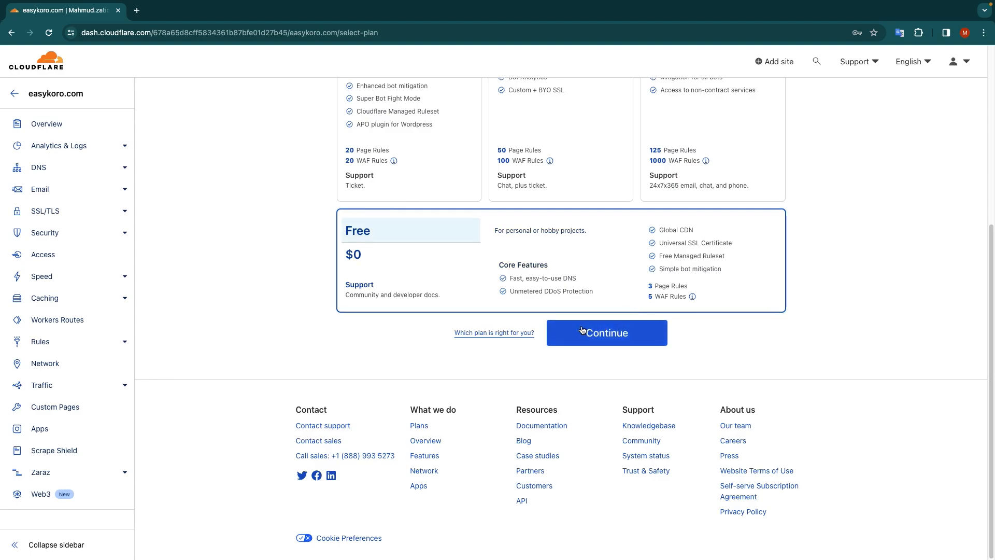
{"action": "left_click", "coordinate": [601, 338]}
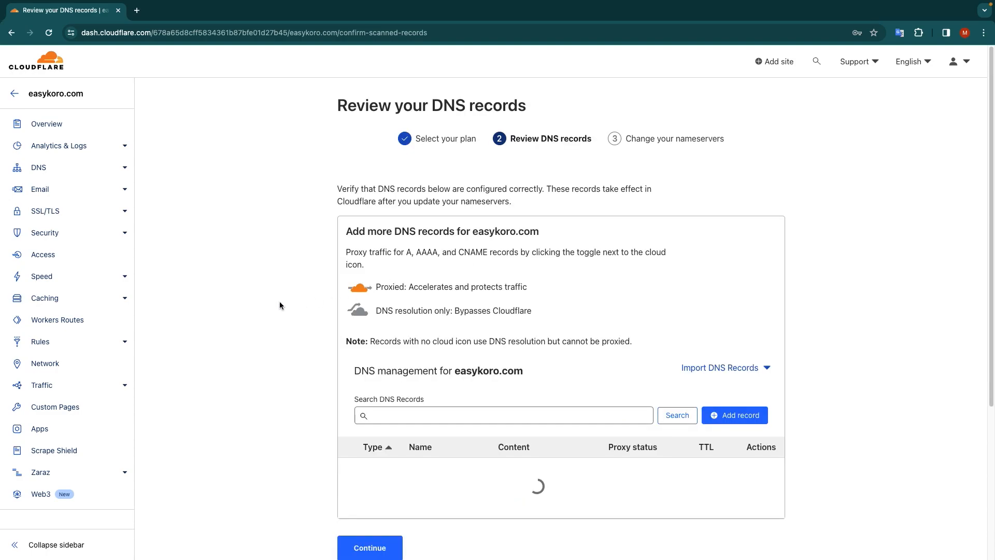
- Review the scanned DNS records for easykoro.com and accept them to continue to the nameserver instructions
{"action": "scroll", "coordinate": [266, 288], "scroll_direction": "down", "scroll_amount": 6}
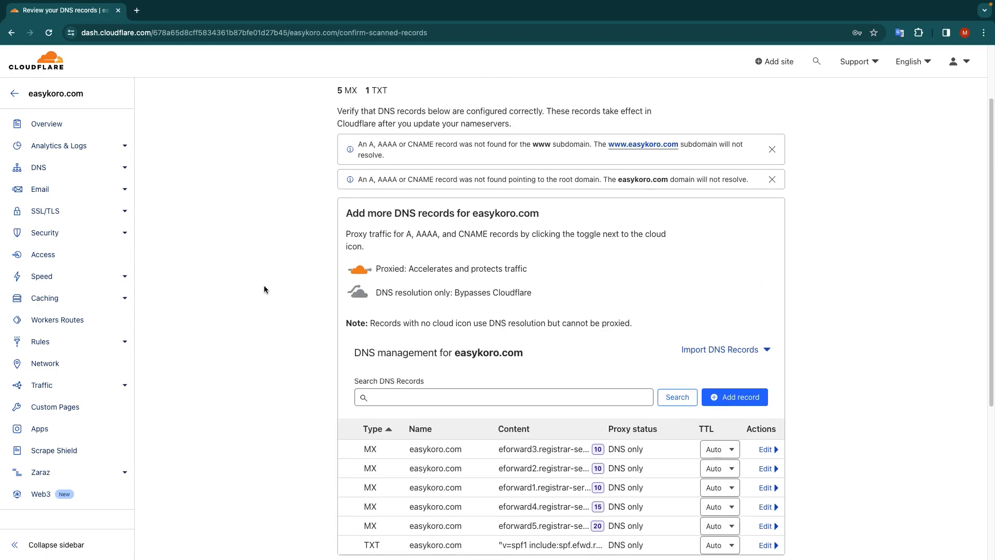
{"action": "scroll", "coordinate": [544, 274], "scroll_direction": "up", "scroll_amount": 3}
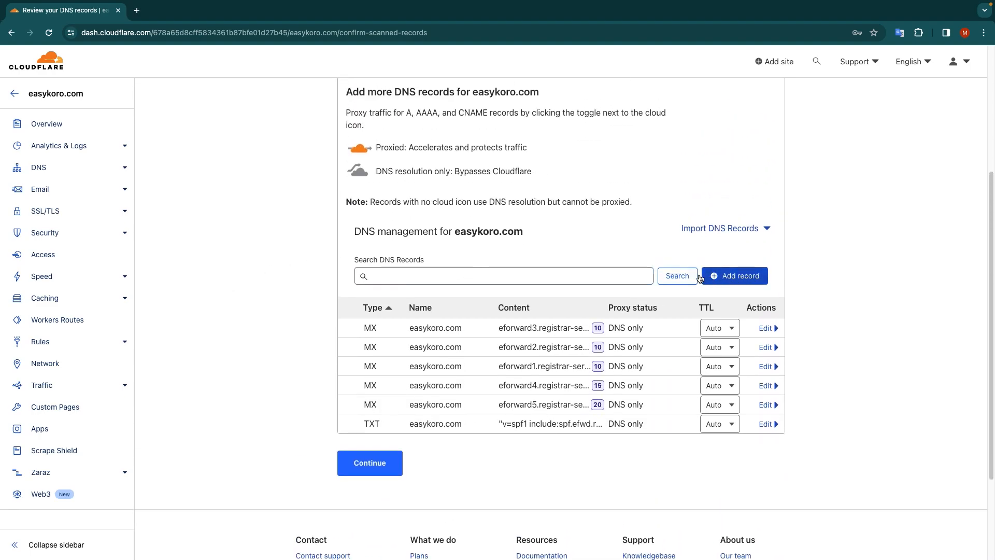
{"action": "scroll", "coordinate": [467, 243], "scroll_direction": "down", "scroll_amount": 3}
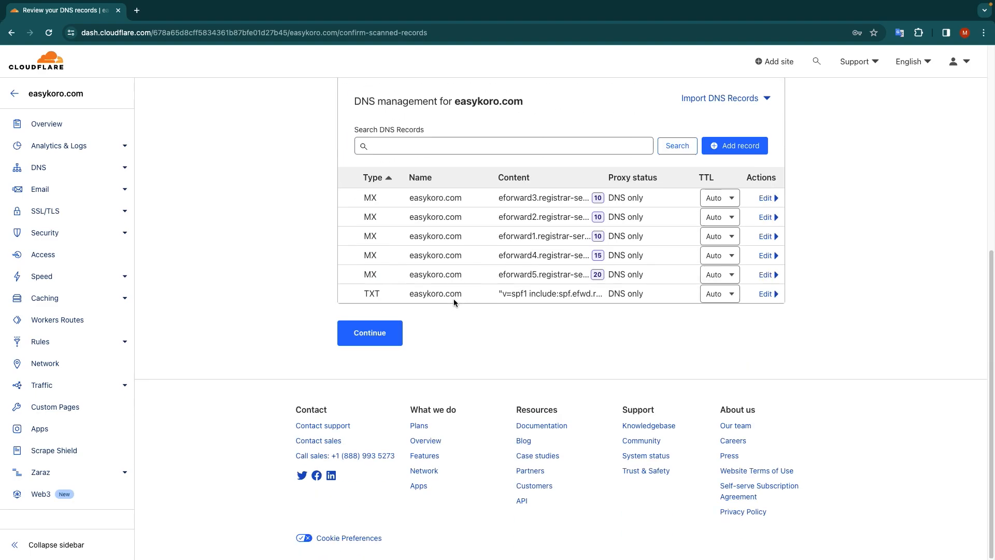
{"action": "left_click", "coordinate": [362, 333]}
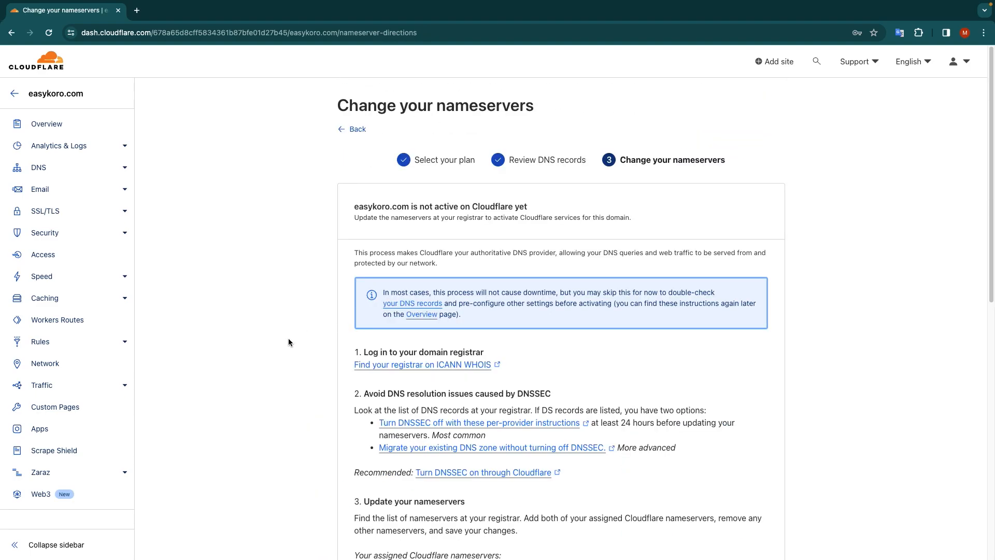
- Copy the two assigned nameservers, ariadne.ns.cloudflare.com and john.ns.cloudflare.com, for use at the domain registrar
{"action": "scroll", "coordinate": [288, 338], "scroll_direction": "down", "scroll_amount": 4}
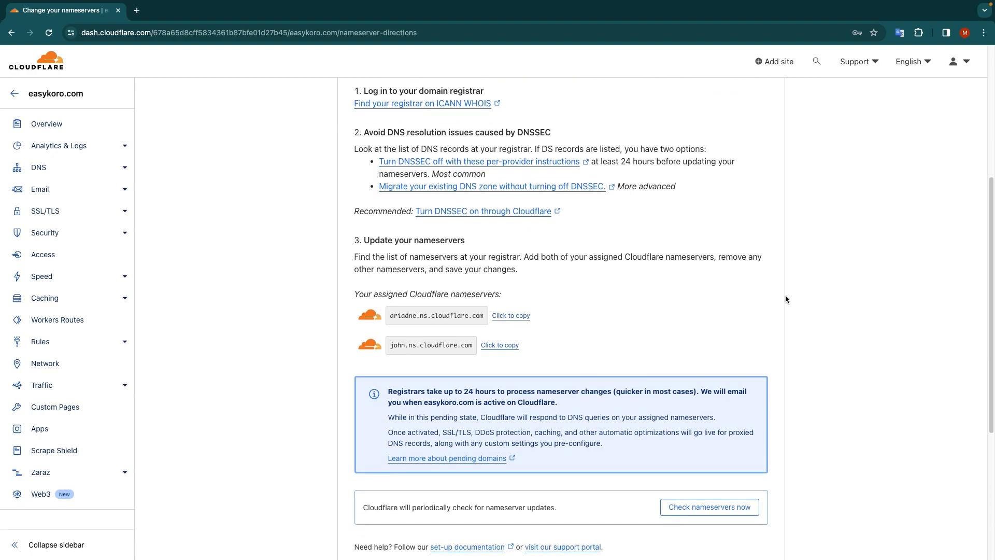
{"action": "scroll", "coordinate": [454, 270], "scroll_direction": "up", "scroll_amount": 5}
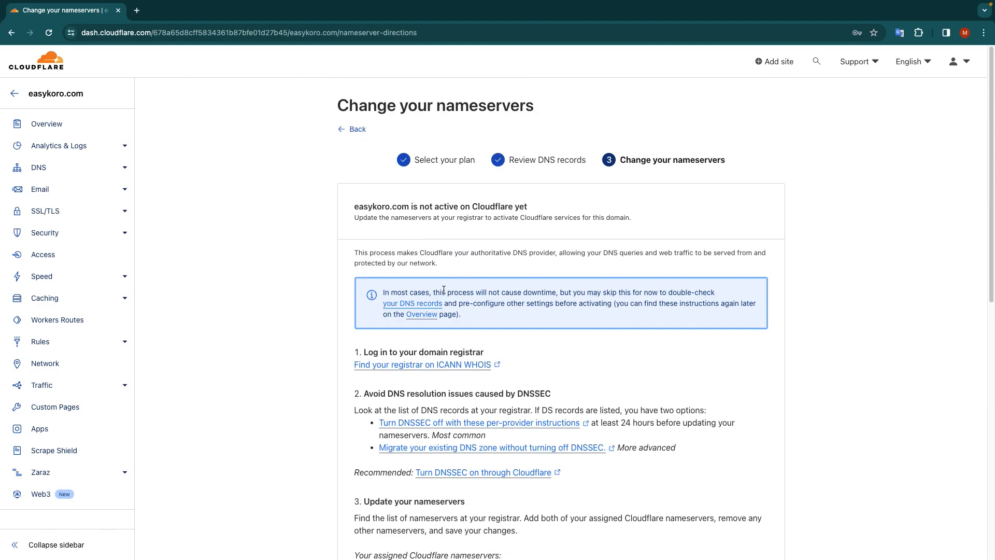
{"action": "scroll", "coordinate": [459, 415], "scroll_direction": "down", "scroll_amount": 3}
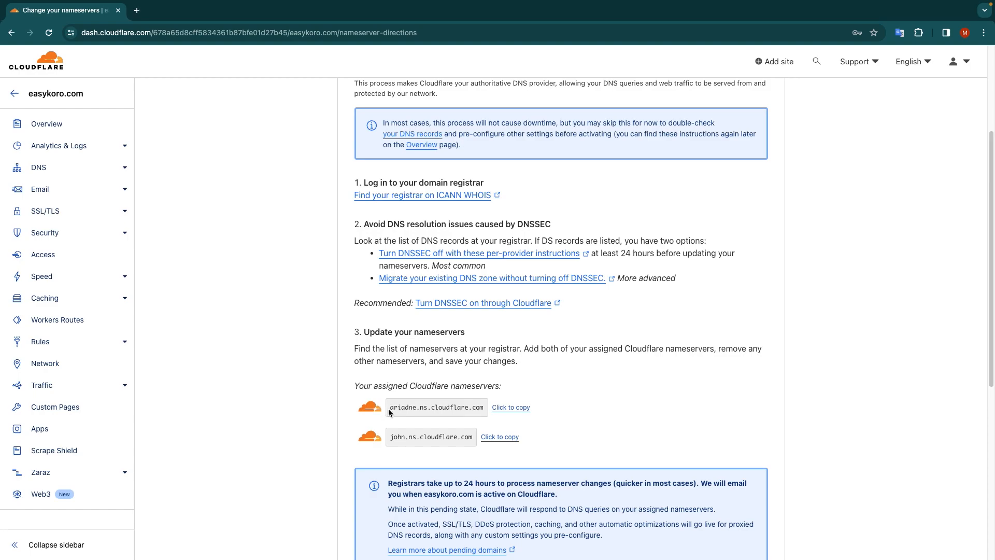
{"action": "scroll", "coordinate": [392, 412], "scroll_direction": "down", "scroll_amount": 1}
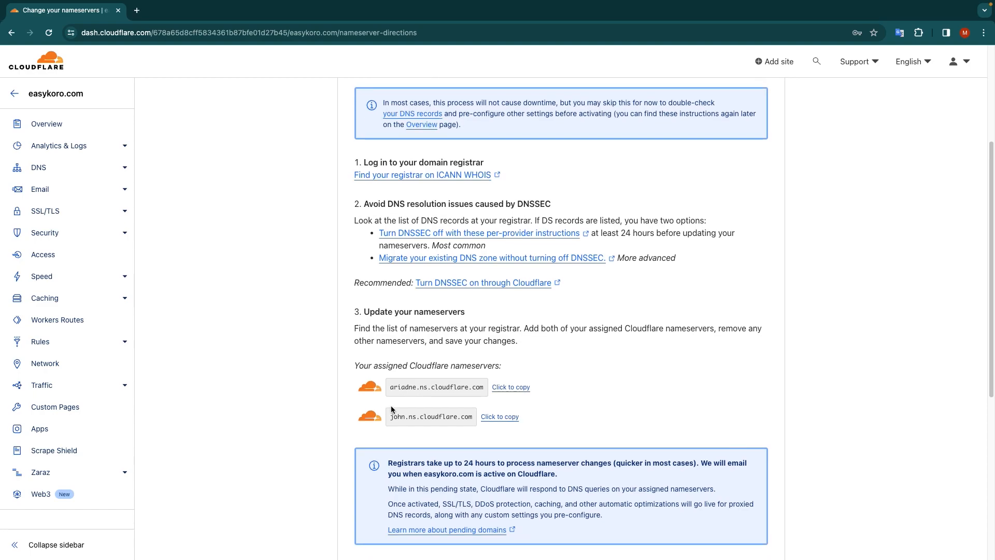
{"action": "left_click", "coordinate": [507, 392]}
{"action": "left_click", "coordinate": [492, 418]}
{"action": "key", "text": "super+Tab"}
- Request an immediate nameserver check for easykoro.com and review the nameserver instructions
{"action": "scroll", "coordinate": [324, 356], "scroll_direction": "down", "scroll_amount": 5}
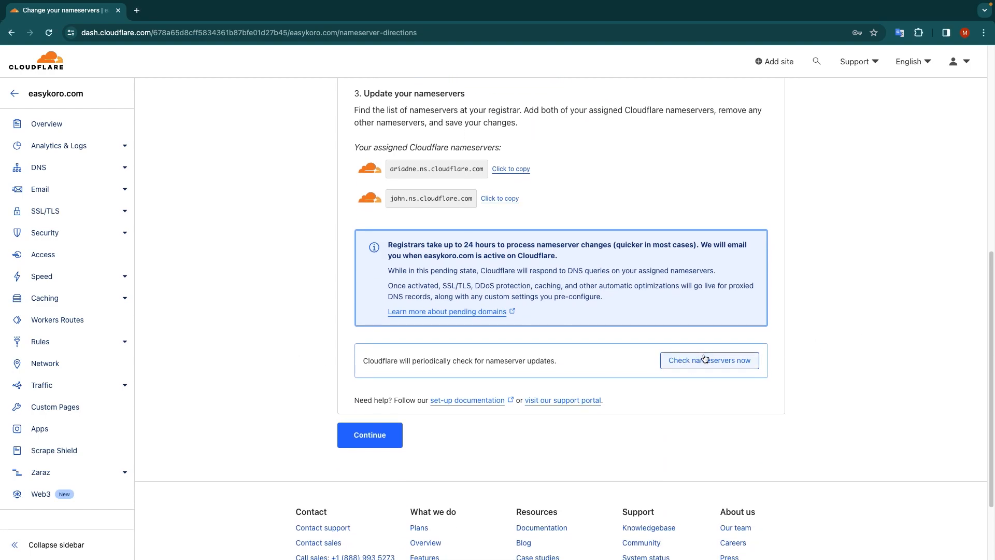
{"action": "left_click", "coordinate": [714, 361]}
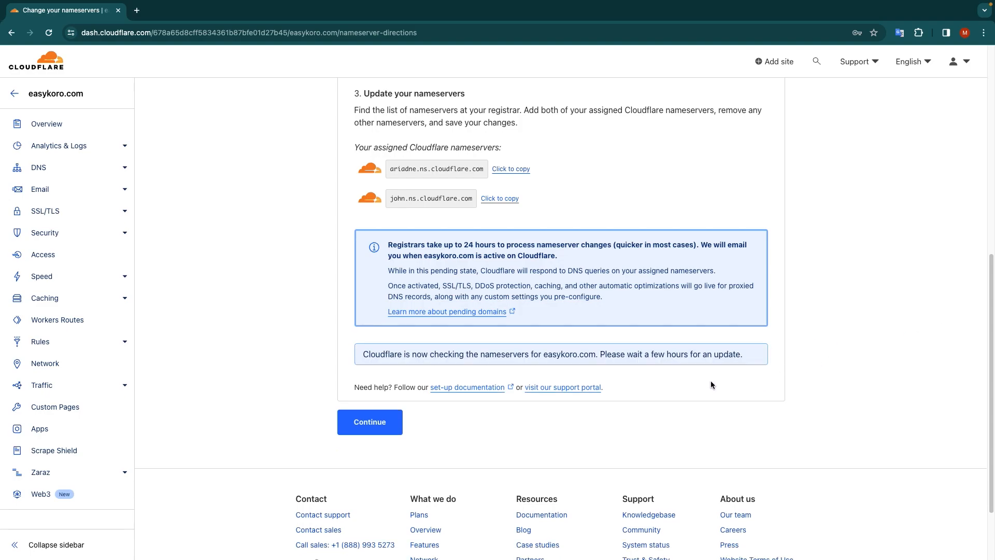
{"action": "scroll", "coordinate": [679, 373], "scroll_direction": "up", "scroll_amount": 7}
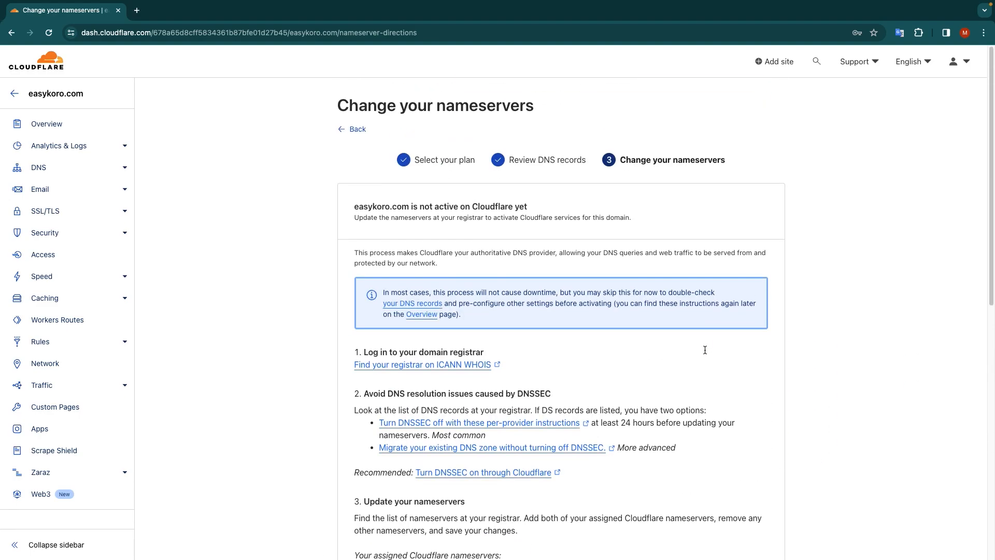
{"action": "scroll", "coordinate": [687, 374], "scroll_direction": "down", "scroll_amount": 6}
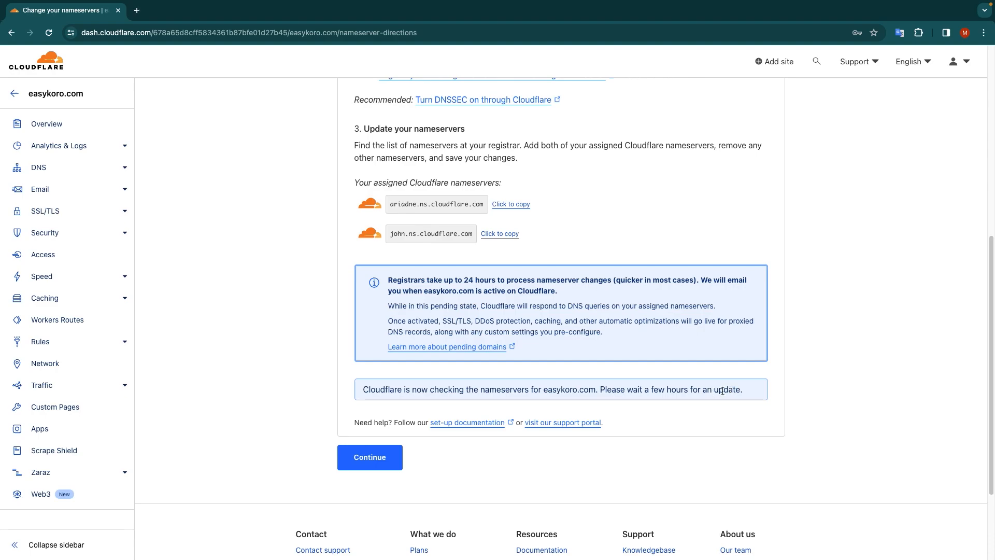
- View the Quick Start Guide, return from it, and look through the overview page of easykoro.com
{"action": "left_click", "coordinate": [368, 459]}
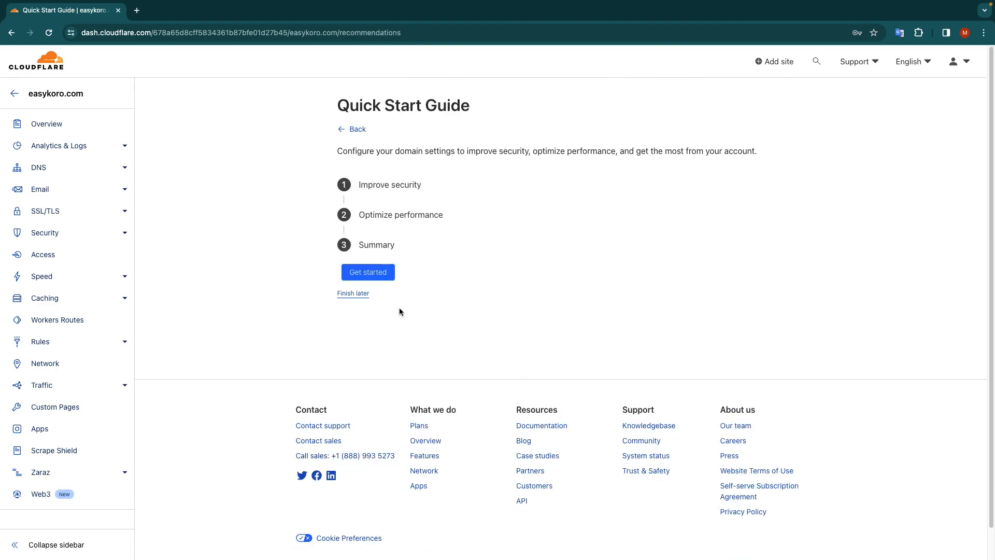
{"action": "left_click", "coordinate": [356, 133]}
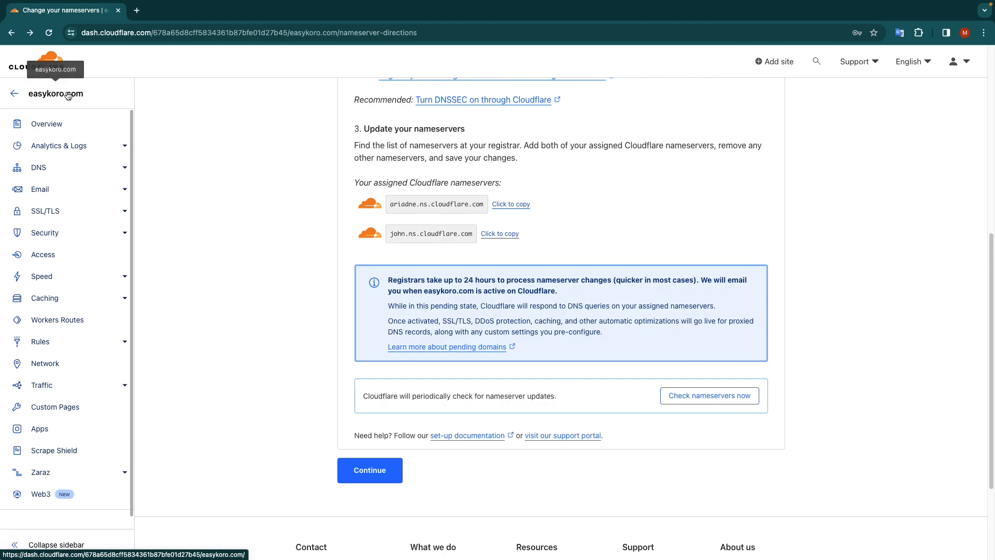
{"action": "left_click", "coordinate": [45, 127]}
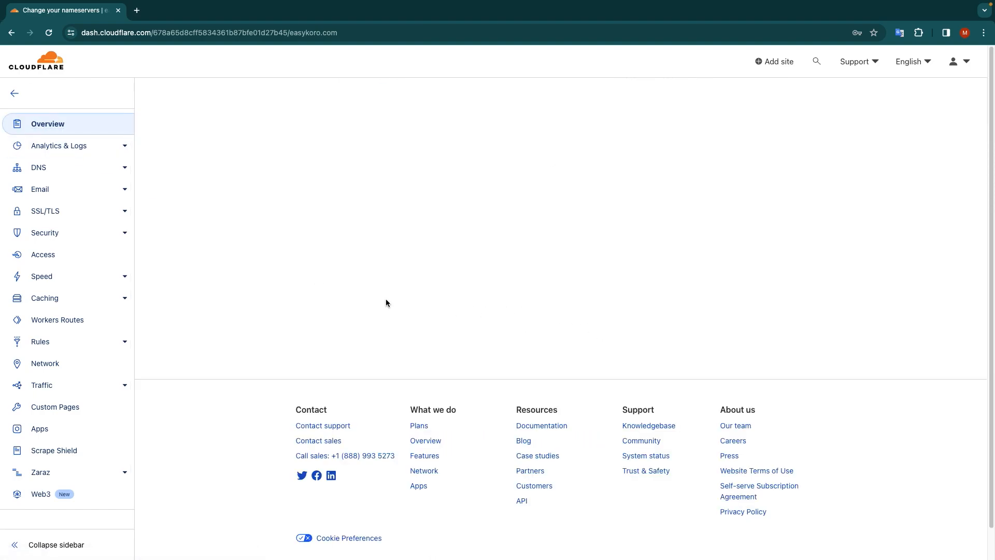
{"action": "scroll", "coordinate": [432, 325], "scroll_direction": "down", "scroll_amount": 10}
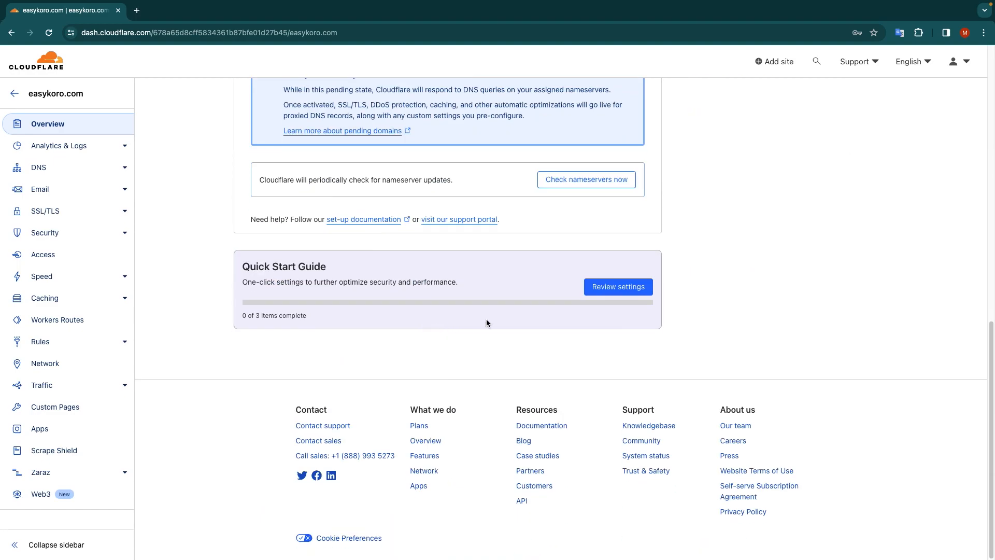
{"action": "scroll", "coordinate": [486, 320], "scroll_direction": "up", "scroll_amount": 5}
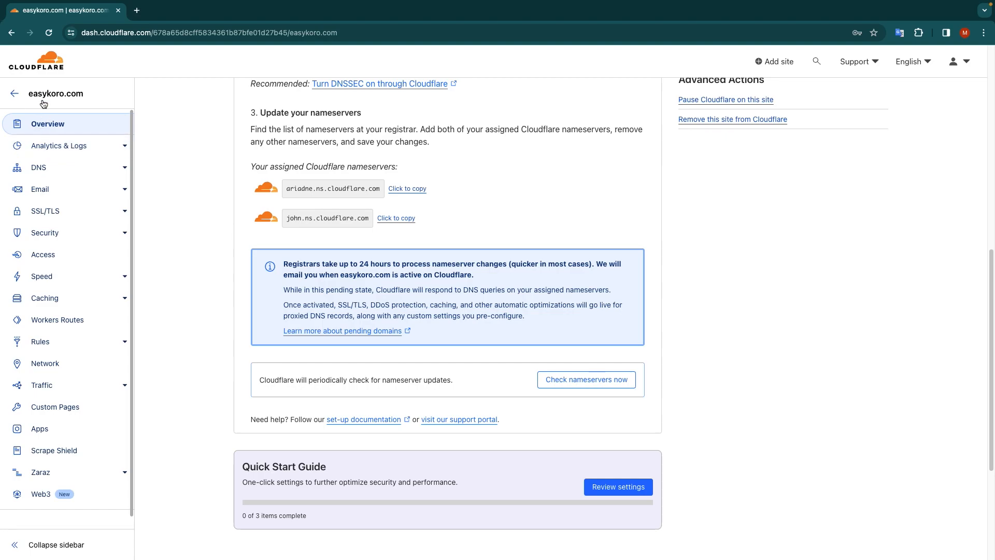
- Reopen easykoro.com from the account's list of websites and try to request another nameserver check
{"action": "left_click", "coordinate": [15, 93]}
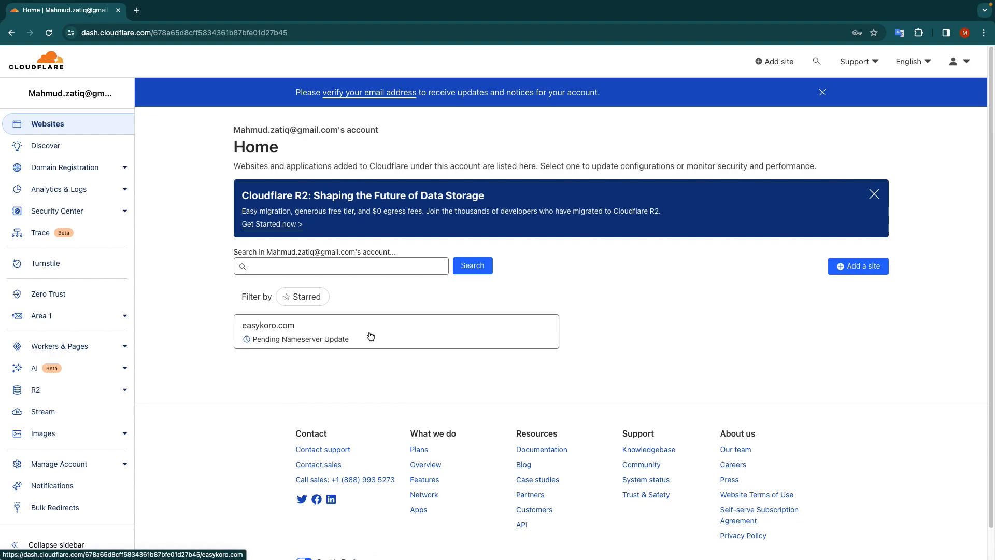
{"action": "scroll", "coordinate": [333, 333], "scroll_direction": "down", "scroll_amount": 1}
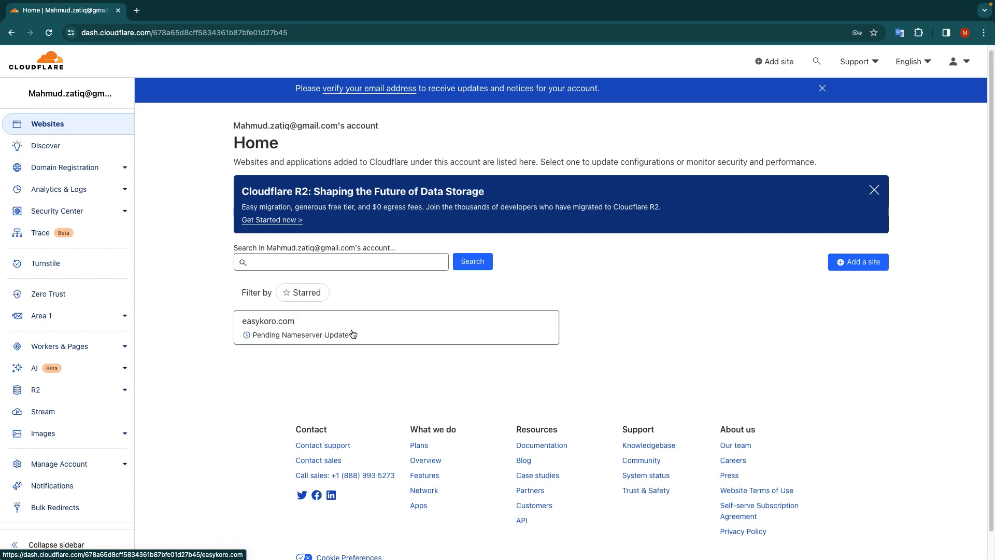
{"action": "left_click", "coordinate": [374, 333]}
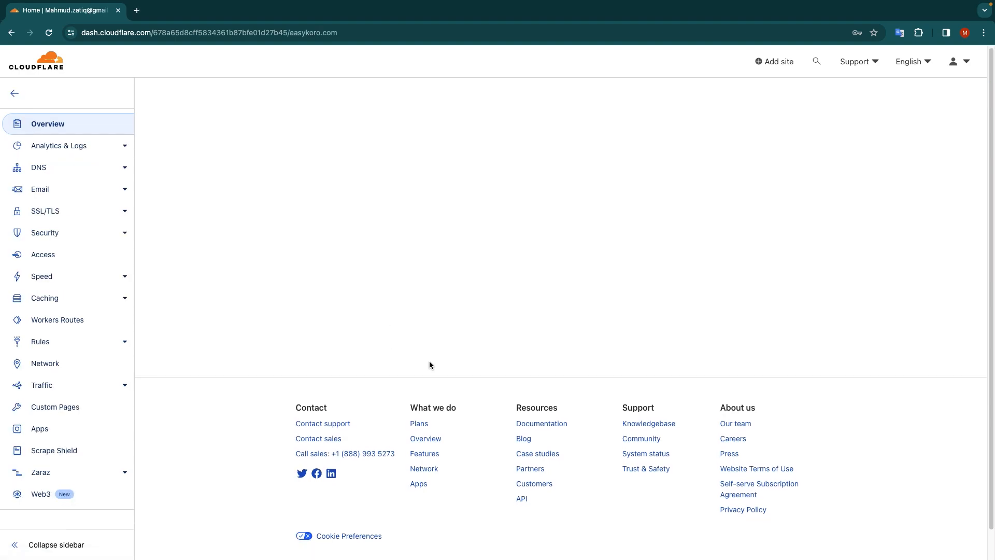
{"action": "left_click", "coordinate": [582, 279]}
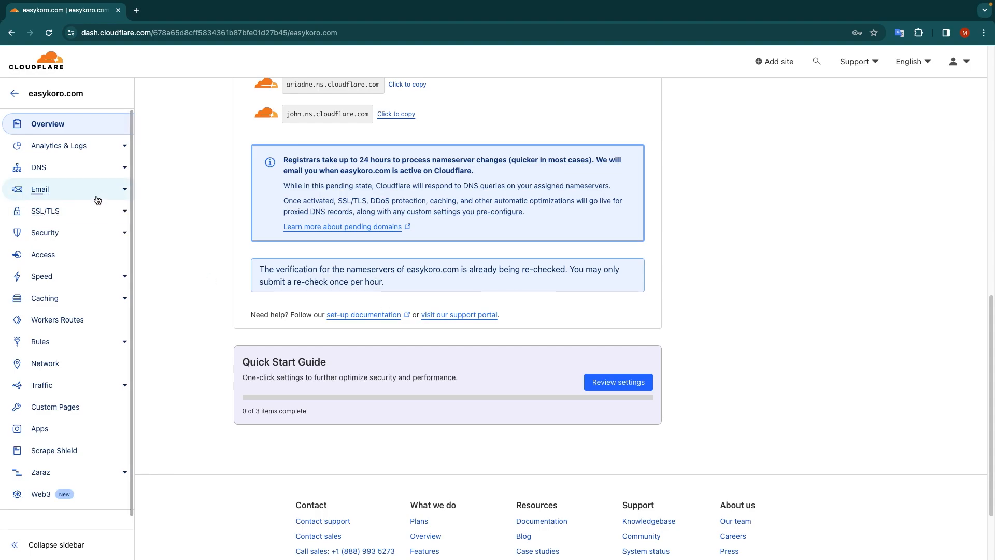
- Examine the DNS records of easykoro.com and the nameserver section of its overview page
{"action": "left_click", "coordinate": [91, 172]}
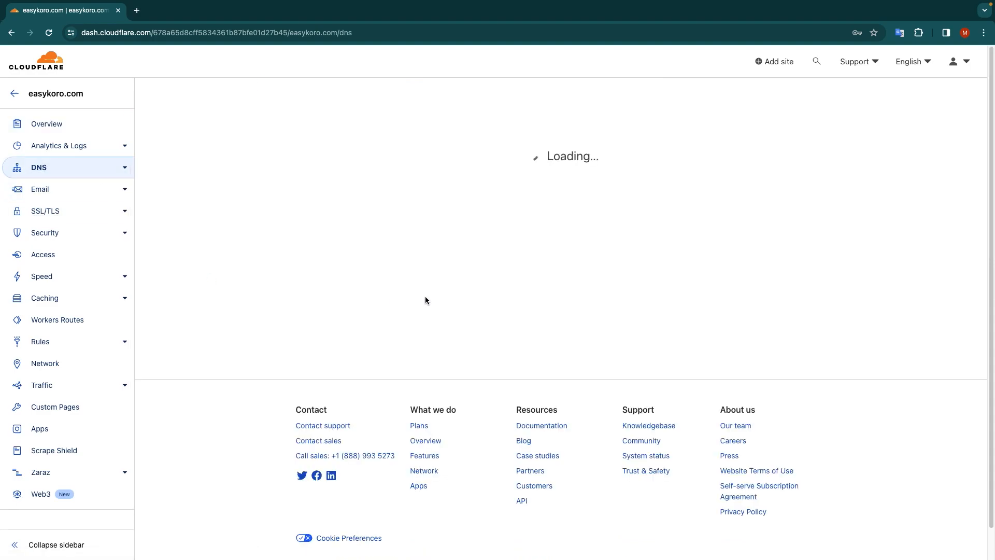
{"action": "scroll", "coordinate": [216, 325], "scroll_direction": "down", "scroll_amount": 2}
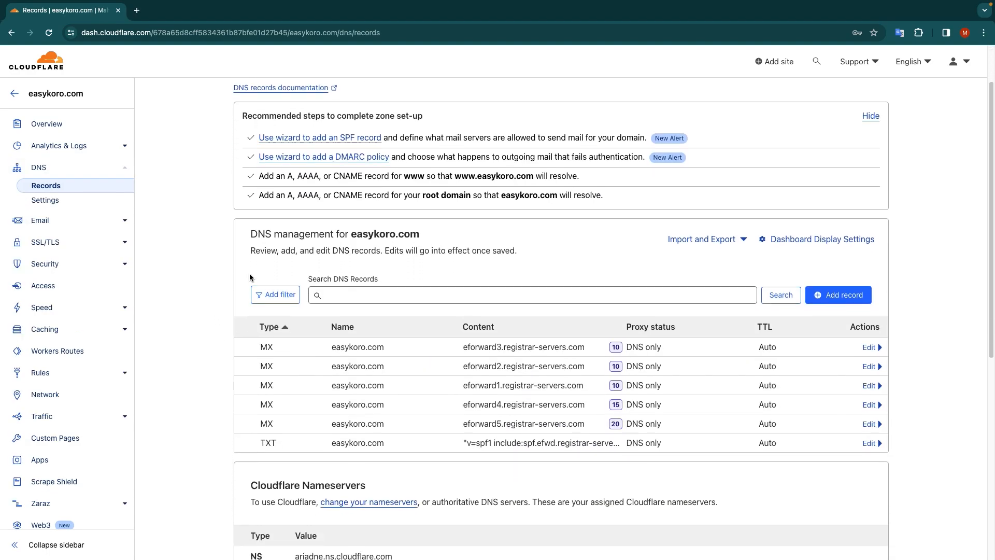
{"action": "left_click", "coordinate": [45, 124]}
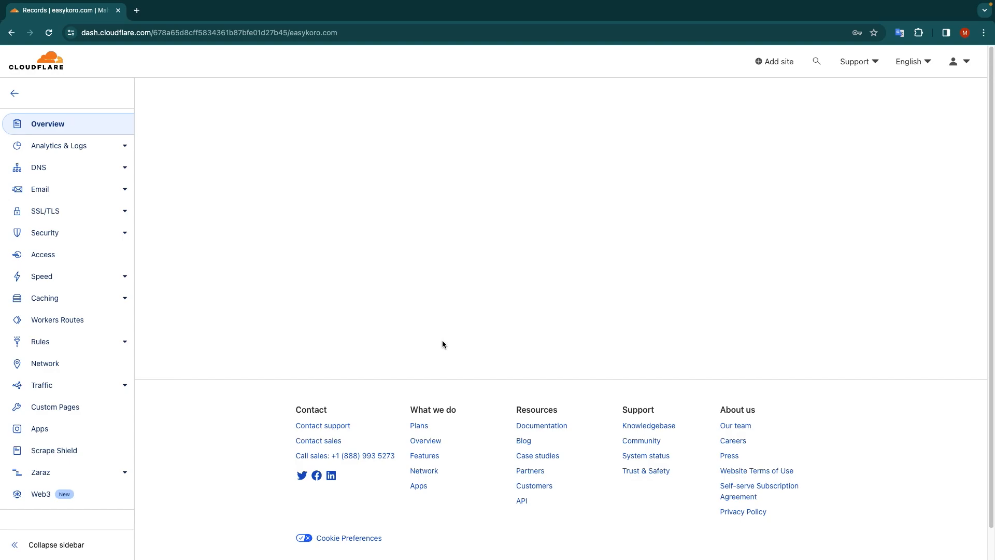
{"action": "scroll", "coordinate": [427, 345], "scroll_direction": "down", "scroll_amount": 5}
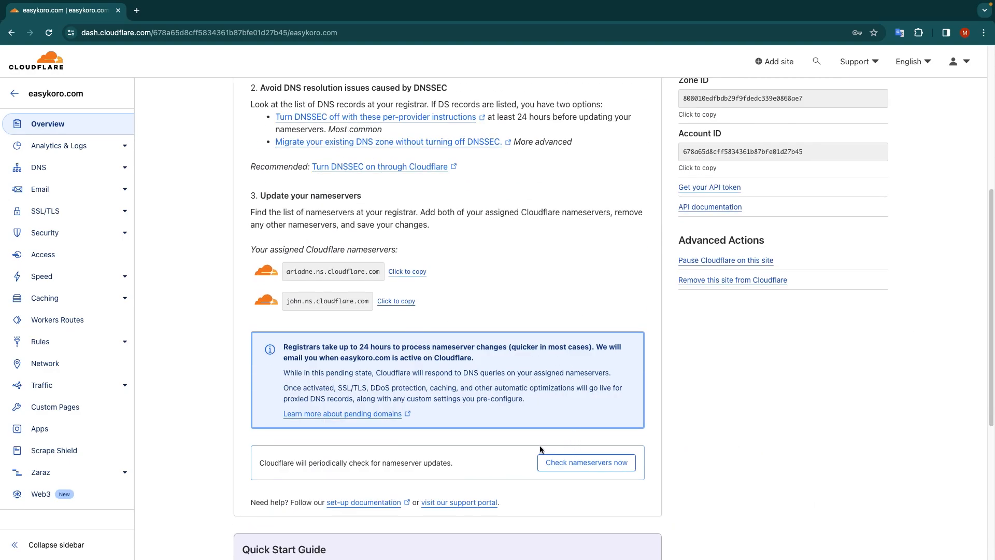
{"action": "scroll", "coordinate": [541, 450], "scroll_direction": "down", "scroll_amount": 1}
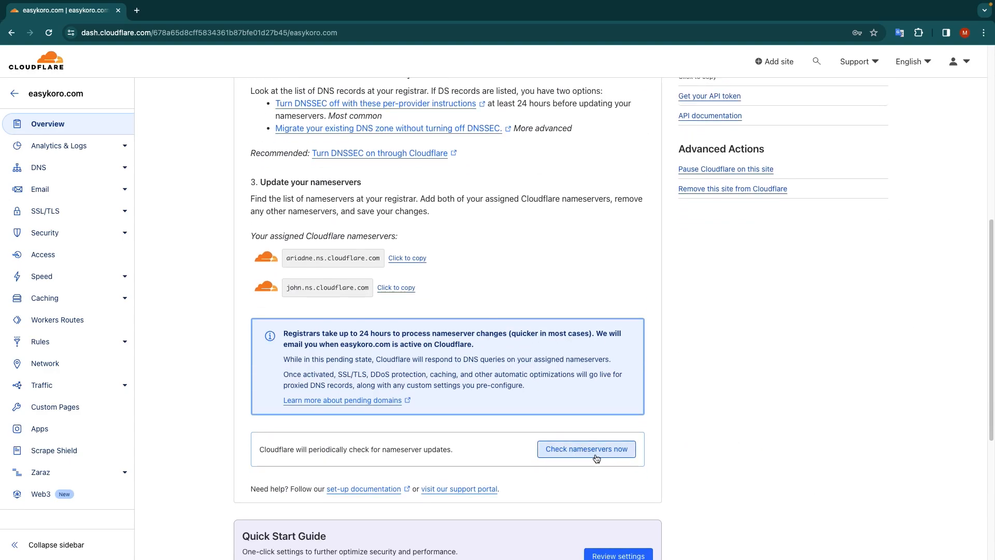
- Open the list of DNS records for easykoro.com
{"action": "scroll", "coordinate": [484, 343], "scroll_direction": "up", "scroll_amount": 8}
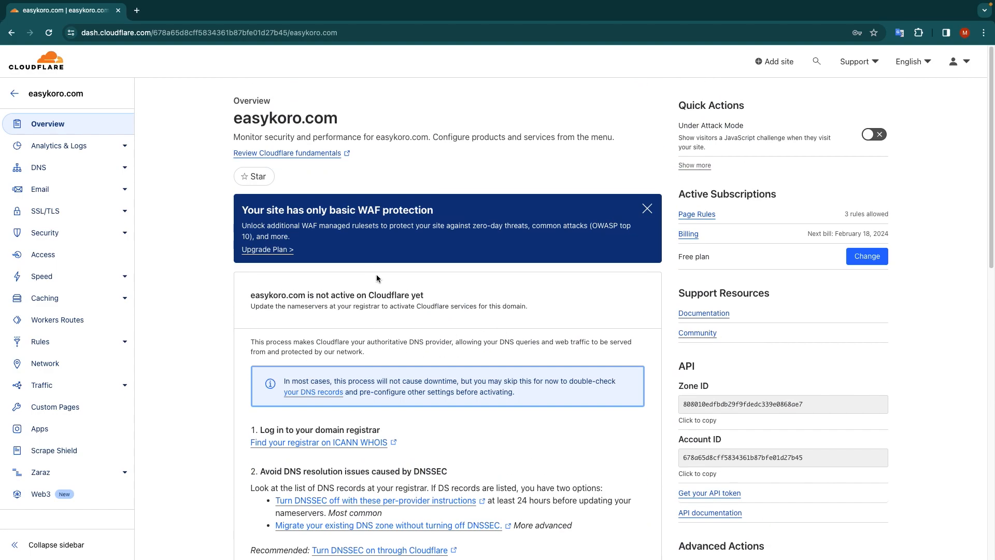
{"action": "left_click", "coordinate": [46, 168]}
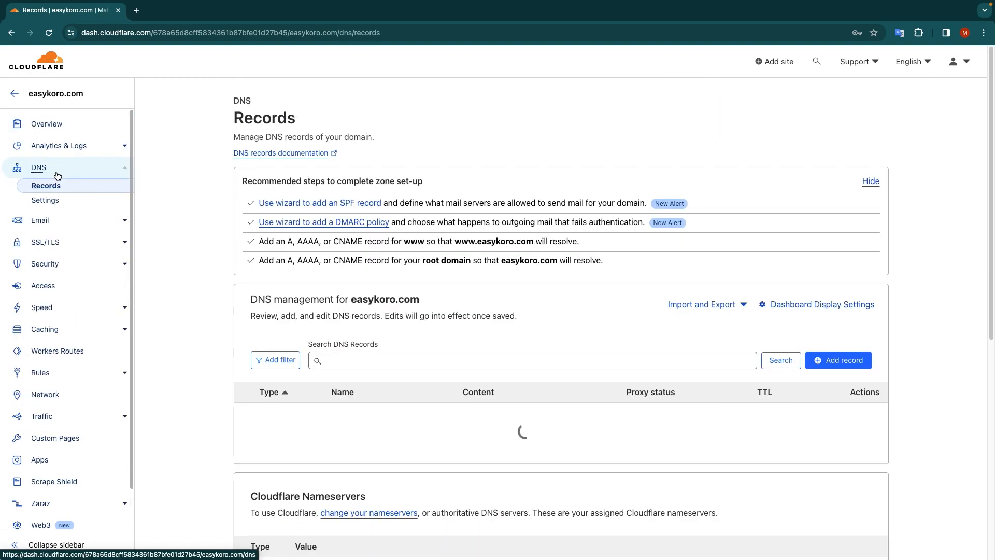
{"action": "scroll", "coordinate": [309, 366], "scroll_direction": "down", "scroll_amount": 2}
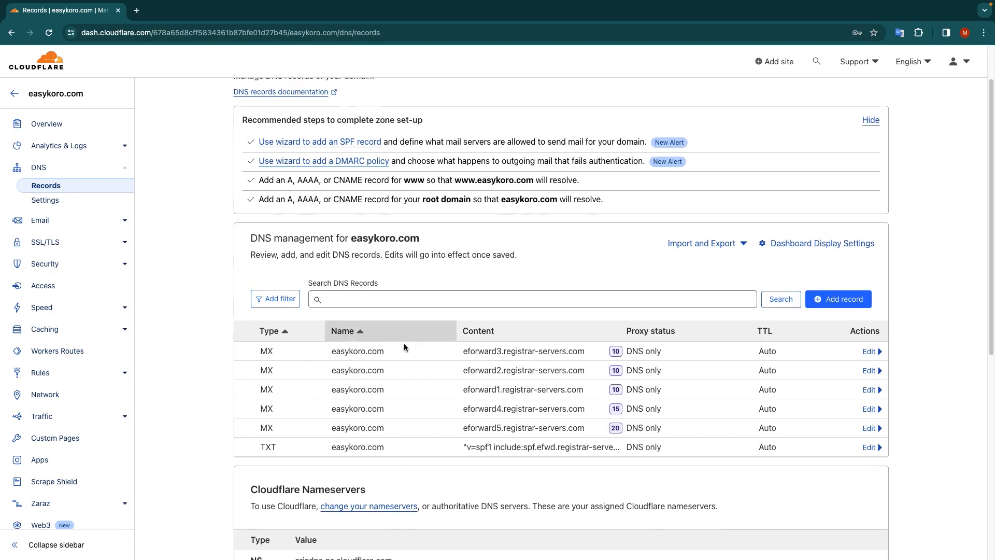
{"action": "left_click", "coordinate": [830, 303]}
{"action": "left_click", "coordinate": [313, 367]}
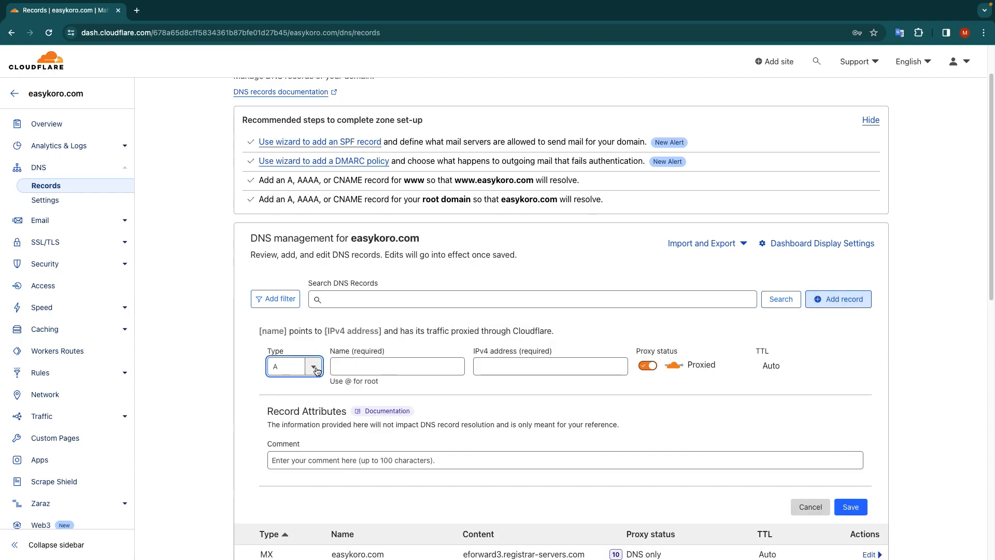
{"action": "left_click", "coordinate": [315, 369]}
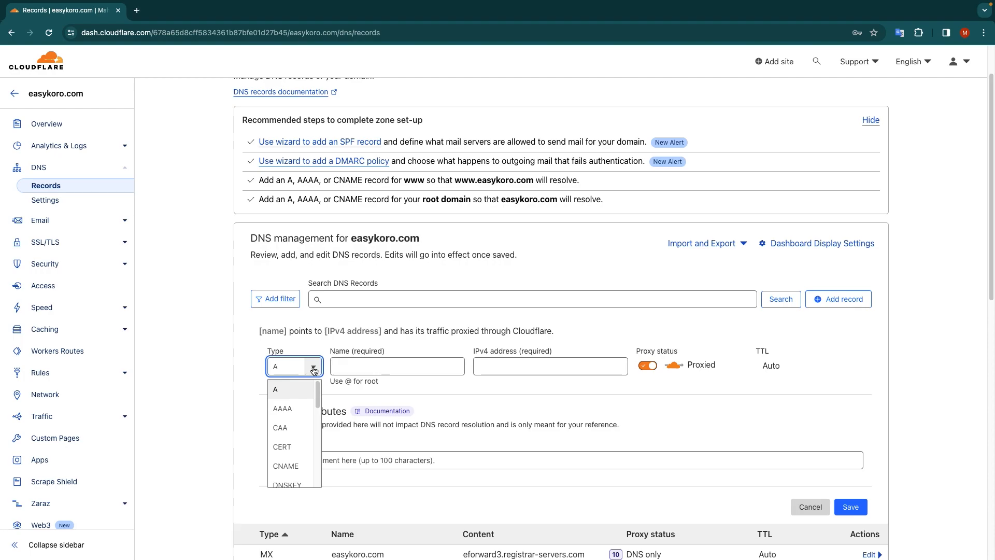
{"action": "scroll", "coordinate": [311, 369], "scroll_direction": "down", "scroll_amount": 1}
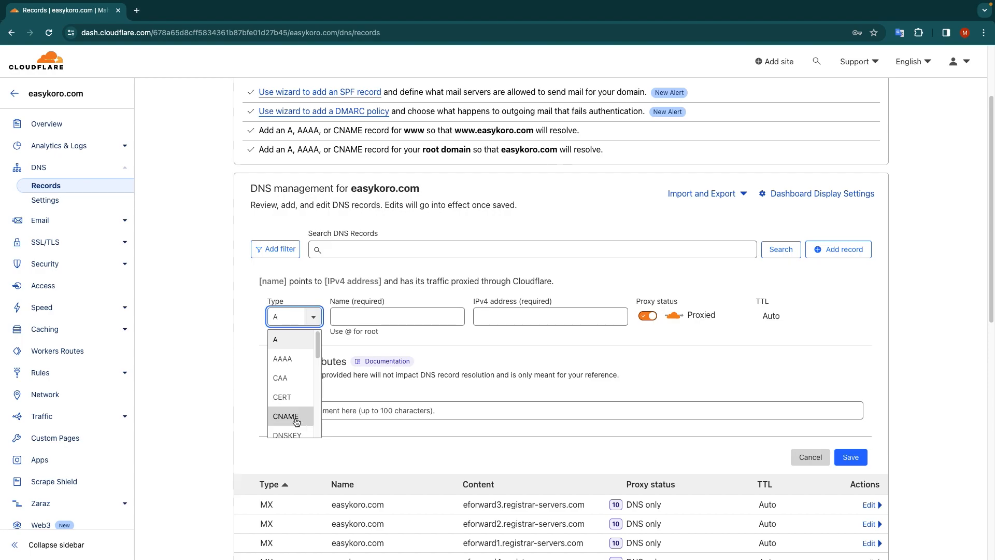
{"action": "left_click", "coordinate": [248, 300]}
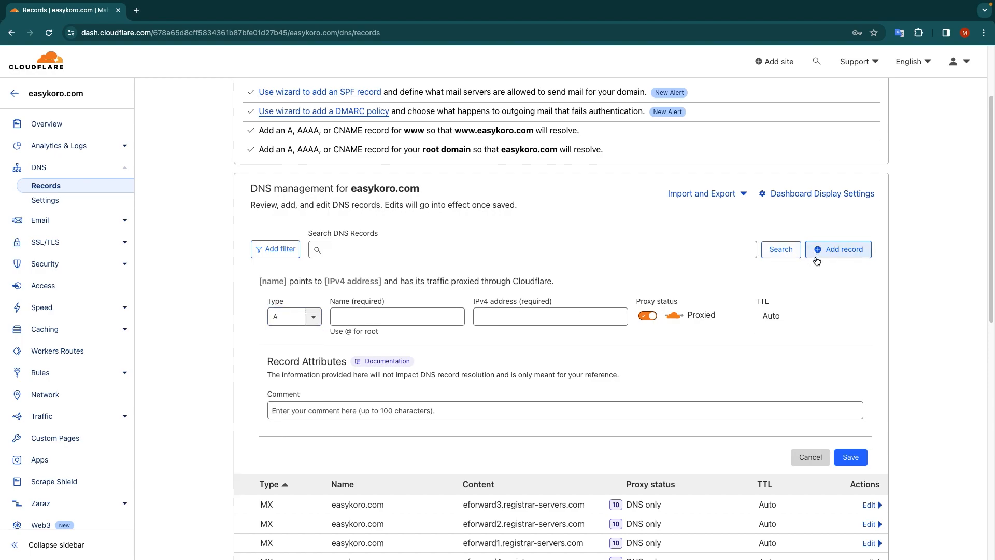
{"action": "left_click", "coordinate": [808, 456]}
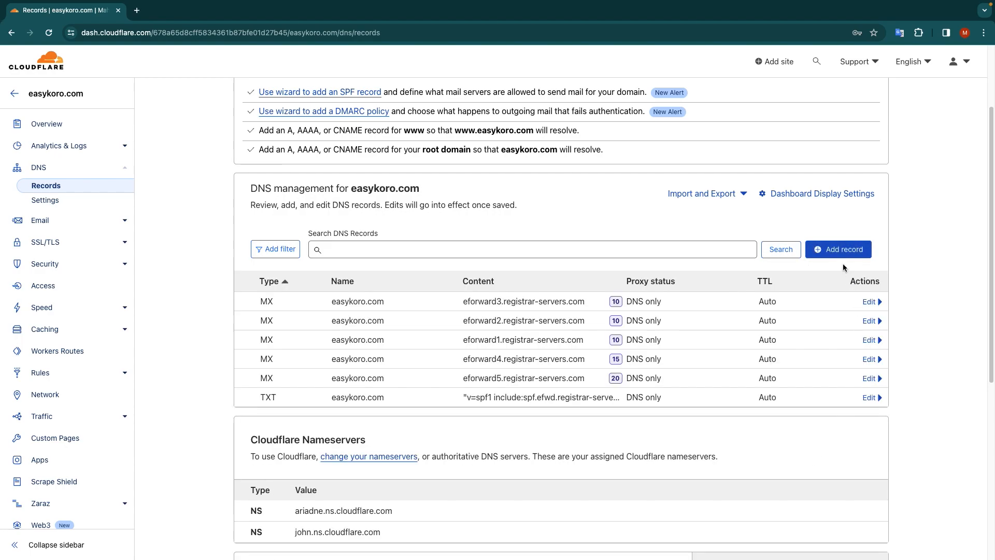
- Start a new DNS record for easykoro.com and set its type to CNAME
{"action": "left_click", "coordinate": [830, 248]}
{"action": "left_click", "coordinate": [309, 321]}
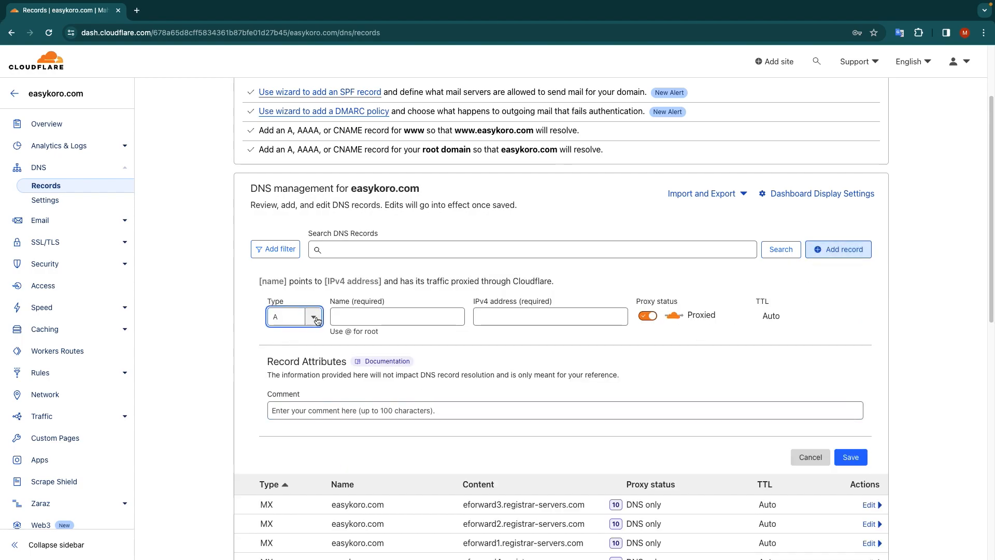
{"action": "left_click", "coordinate": [294, 416]}
{"action": "left_click", "coordinate": [345, 319]}
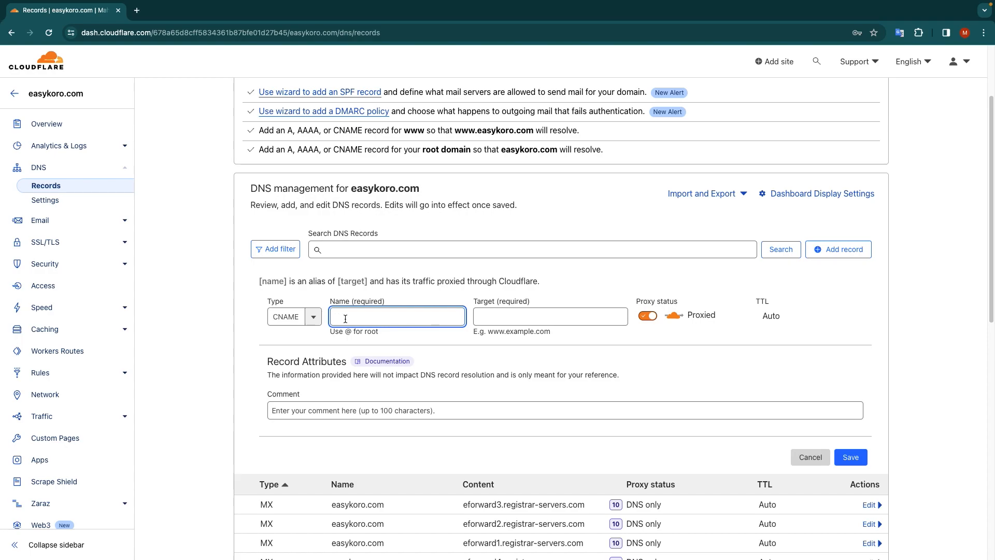
{"action": "type", "text": "@"}
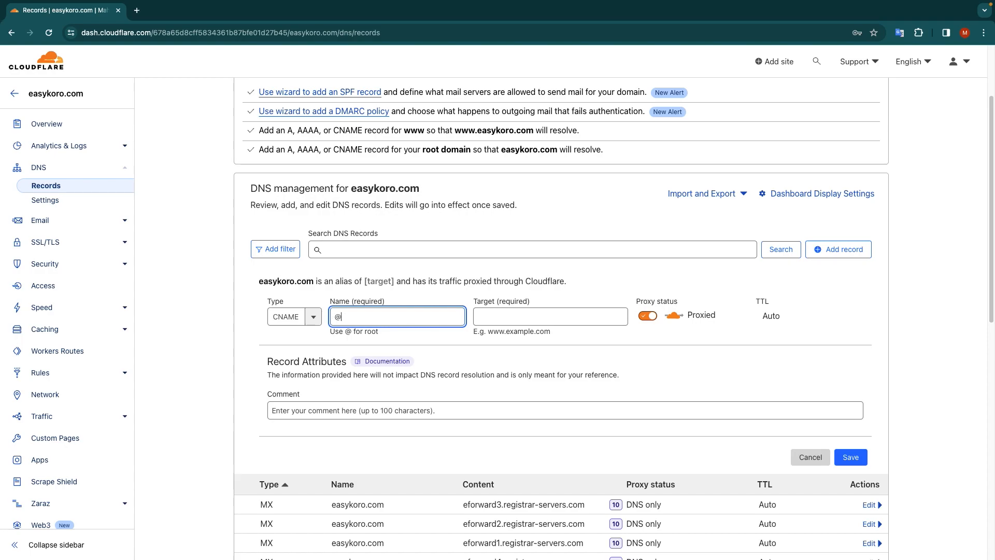
{"action": "key", "text": "BackSpace"}
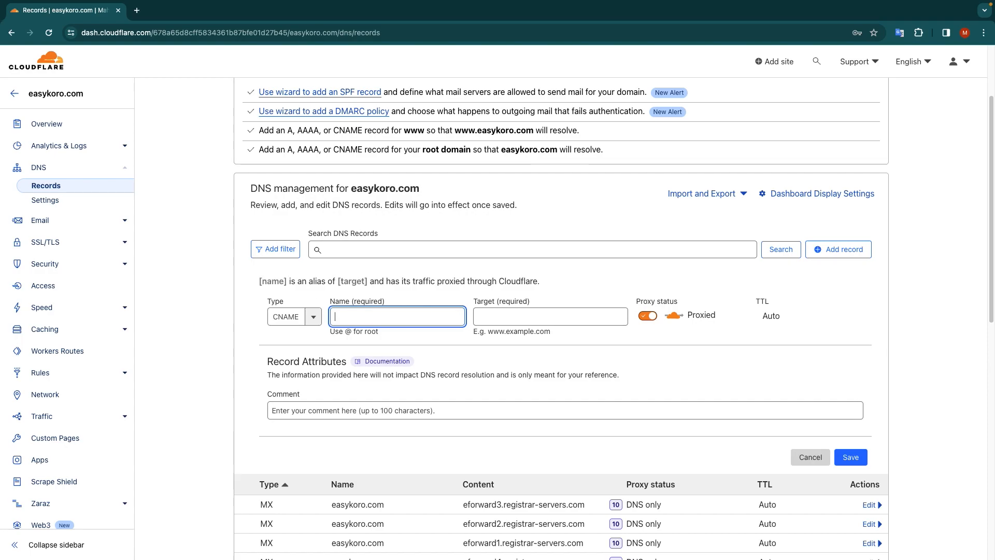
{"action": "type", "text": "shop"}
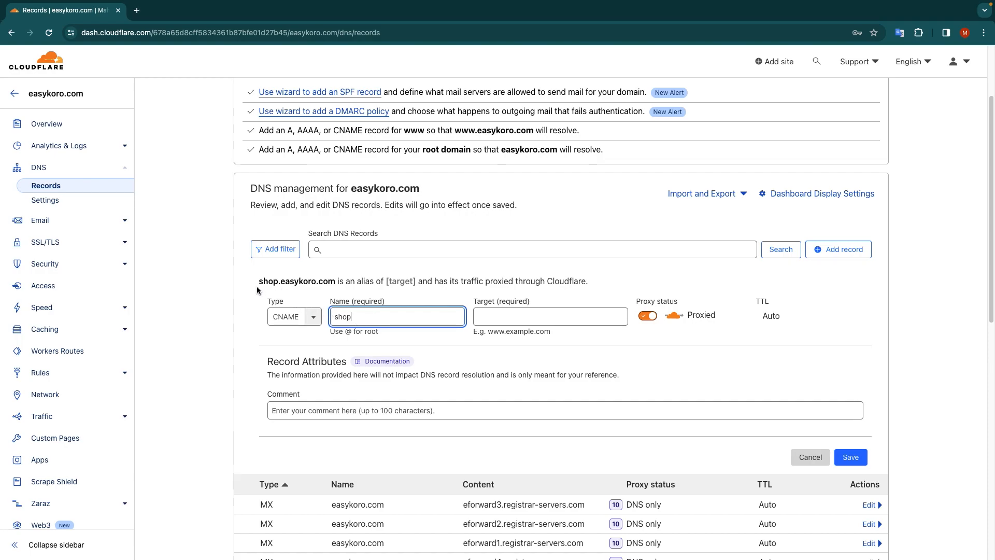
{"action": "double_click", "coordinate": [353, 315]}
{"action": "key", "text": "BackSpace"}
- Set the new CNAME record's name to @ and its target to cname.zatiqeasy.com
{"action": "type", "text": "@"}
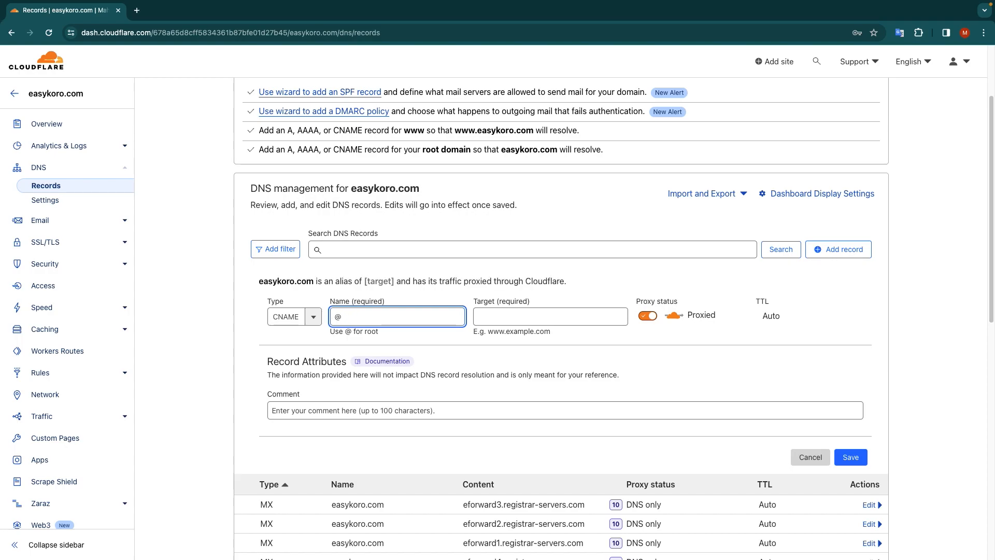
{"action": "left_click_drag", "start_coordinate": [259, 285], "coordinate": [315, 281]}
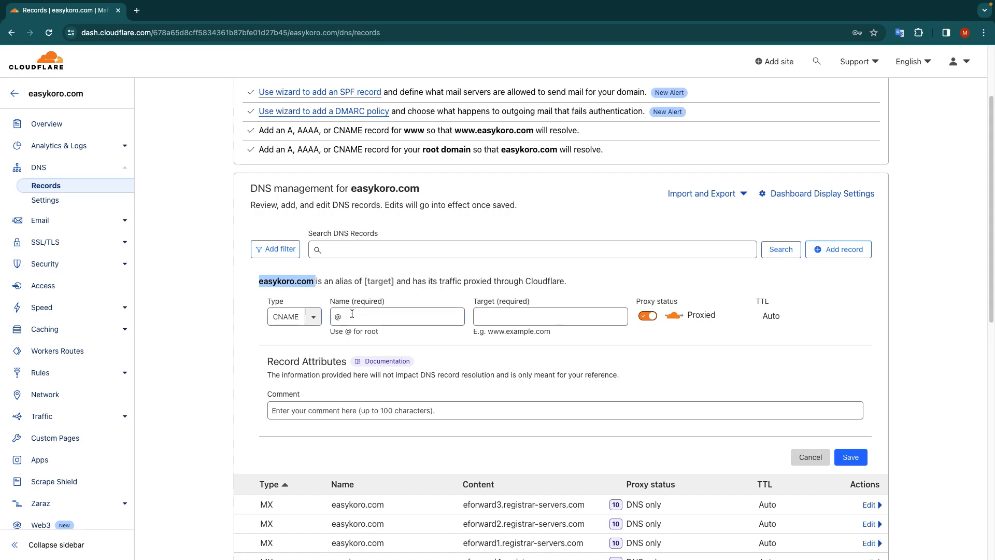
{"action": "left_click", "coordinate": [492, 317]}
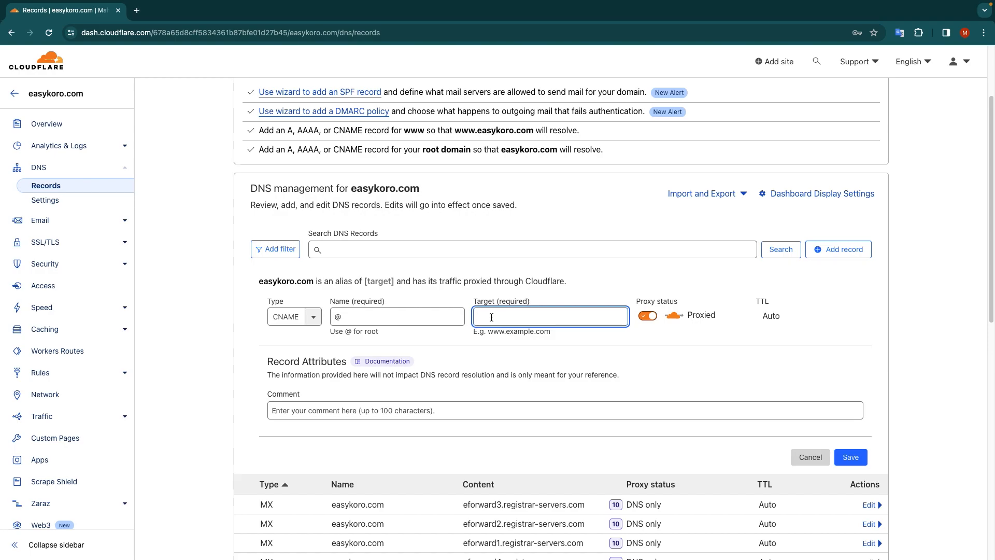
{"action": "type", "text": "cnam"}
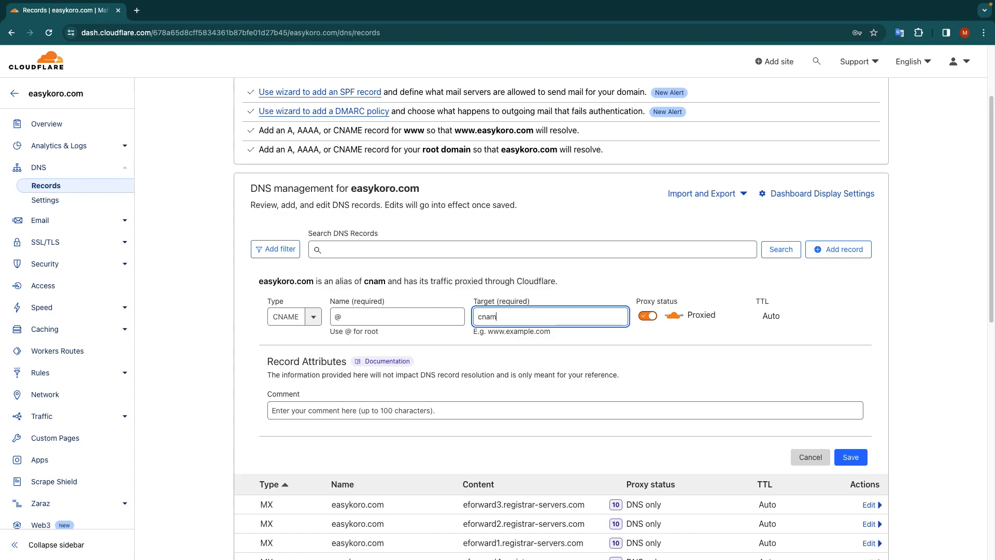
{"action": "type", "text": "e."}
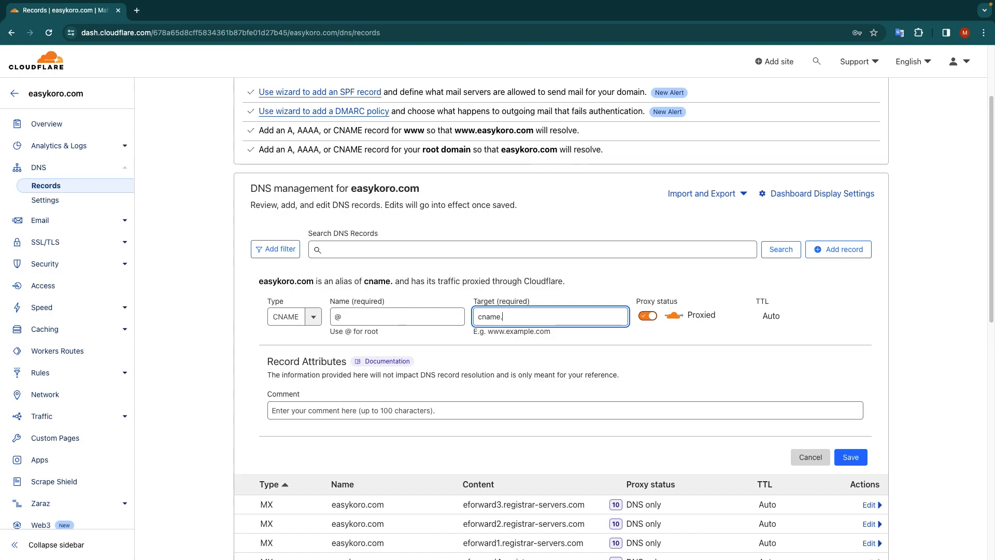
{"action": "type", "text": "zatiqeasy.com"}
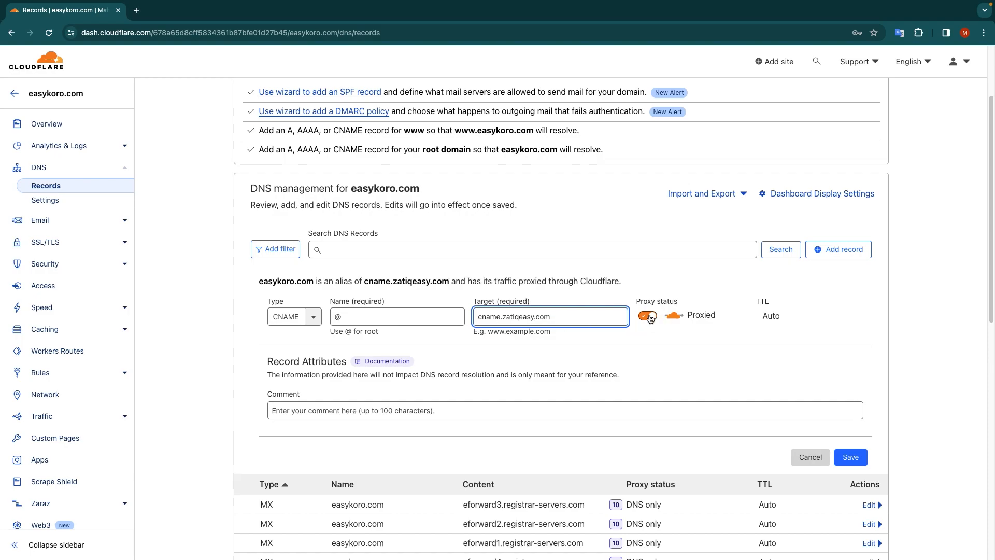
- Turn off proxying so the CNAME record is DNS only, and save the record
{"action": "left_click", "coordinate": [648, 316]}
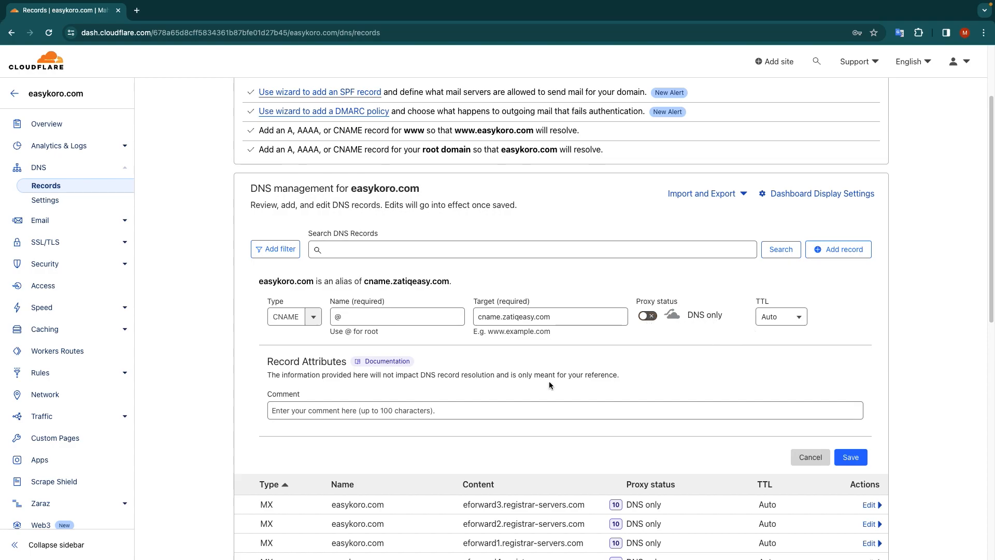
{"action": "left_click", "coordinate": [850, 456]}
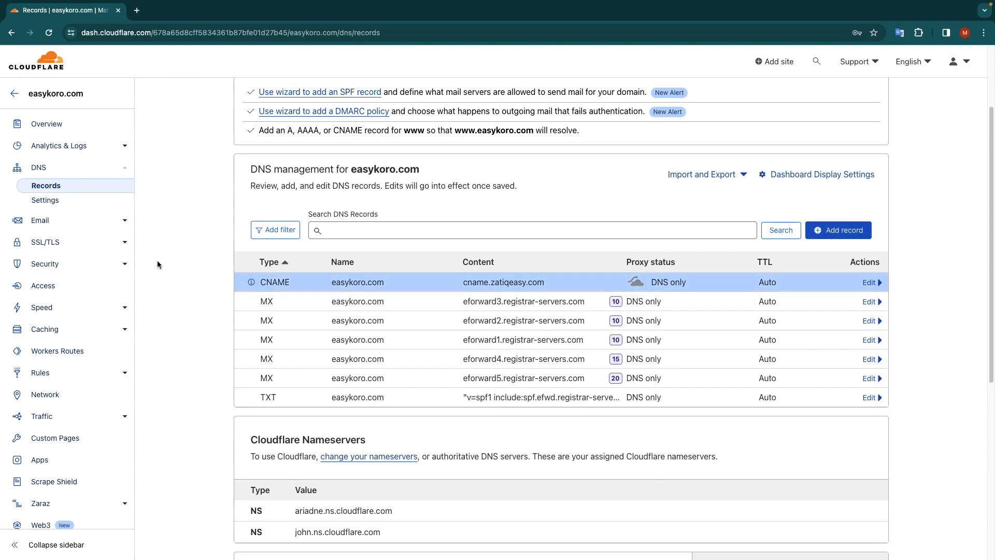
- Return to the overview of easykoro.com, then reopen its DNS records and check the new CNAME entry
{"action": "left_click", "coordinate": [50, 126]}
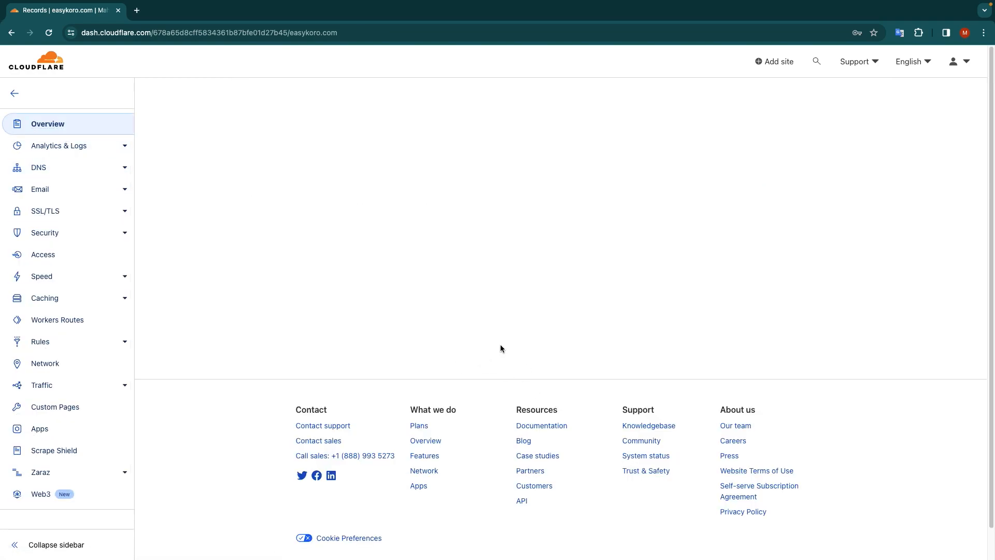
{"action": "left_click", "coordinate": [61, 167]}
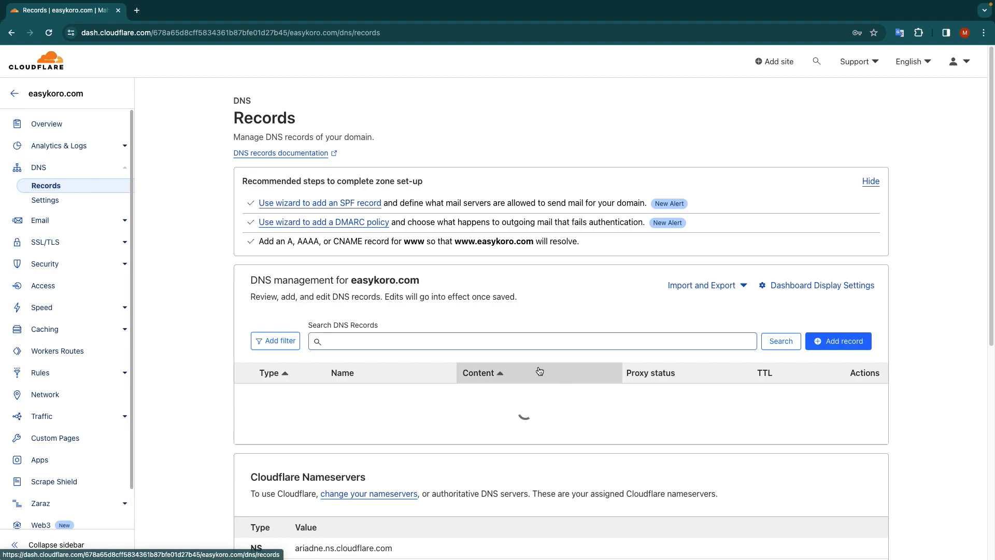
{"action": "scroll", "coordinate": [354, 360], "scroll_direction": "down", "scroll_amount": 1}
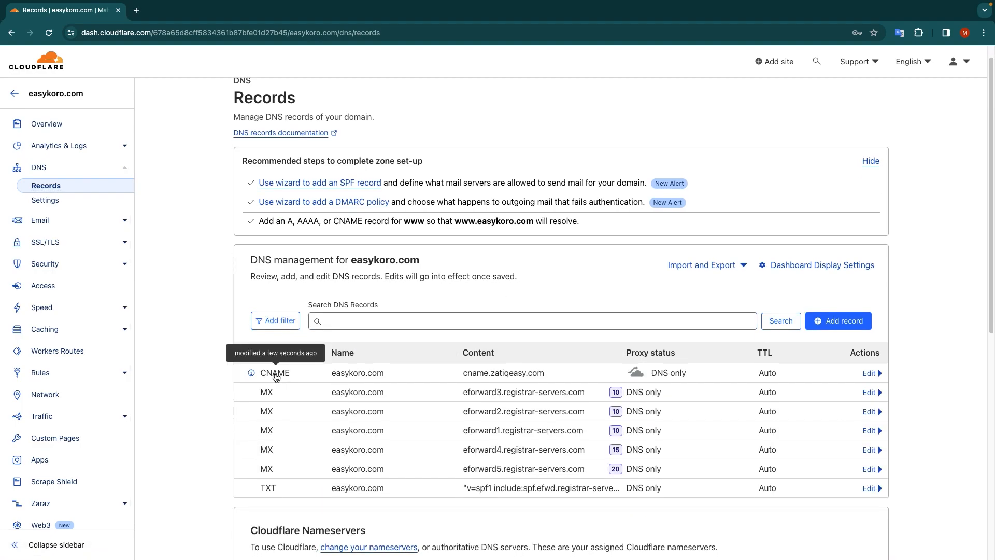